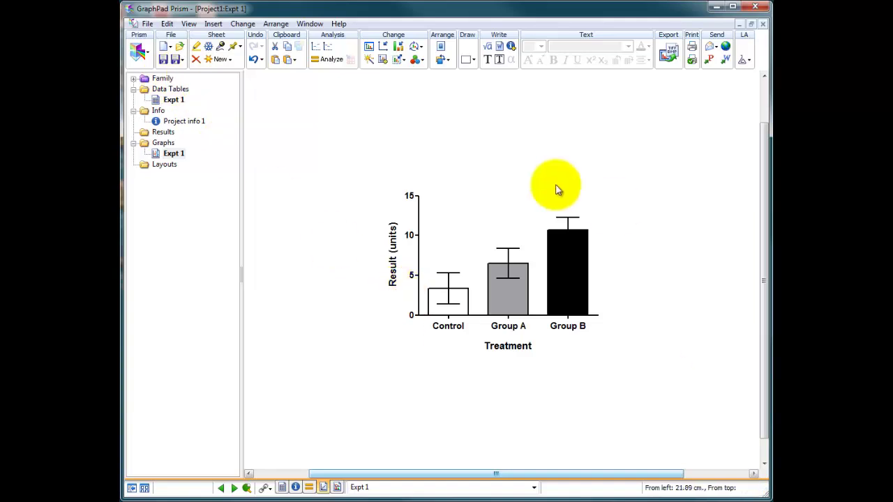
# Open the Expt 1 data table from the Navigator's Data Tables.
pyautogui.moveTo(434, 297)
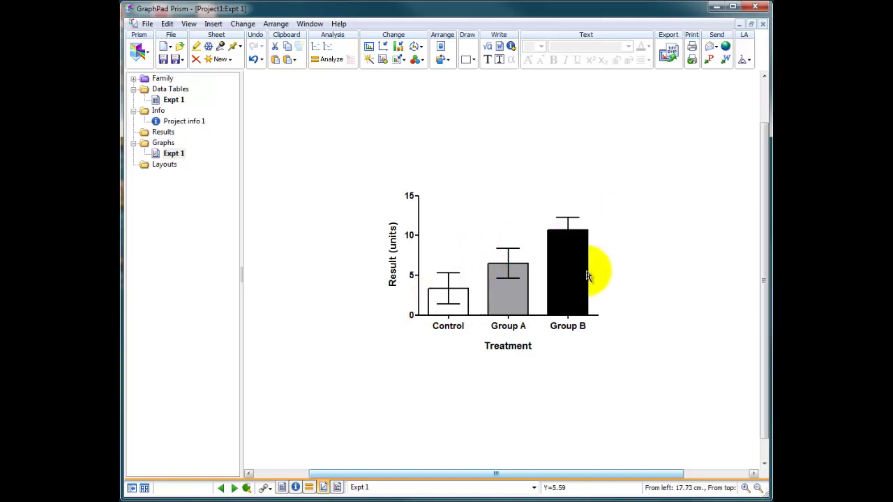
pyautogui.moveTo(588, 275)
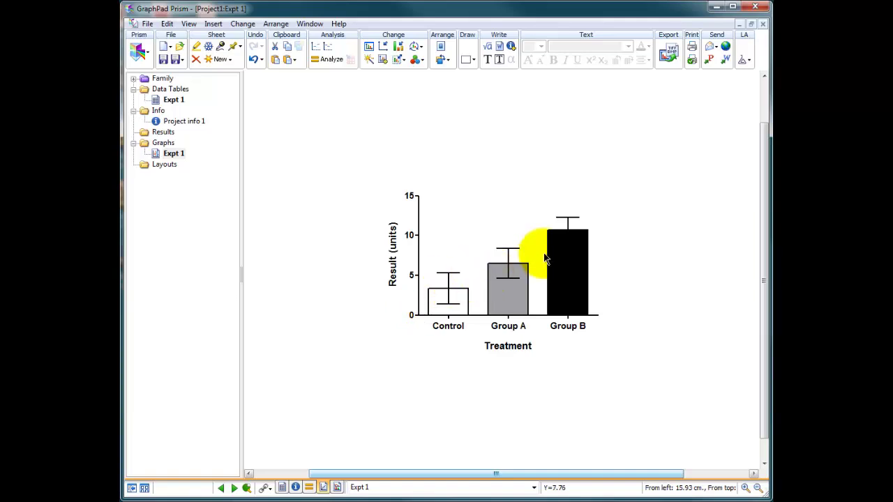
pyautogui.click(173, 100)
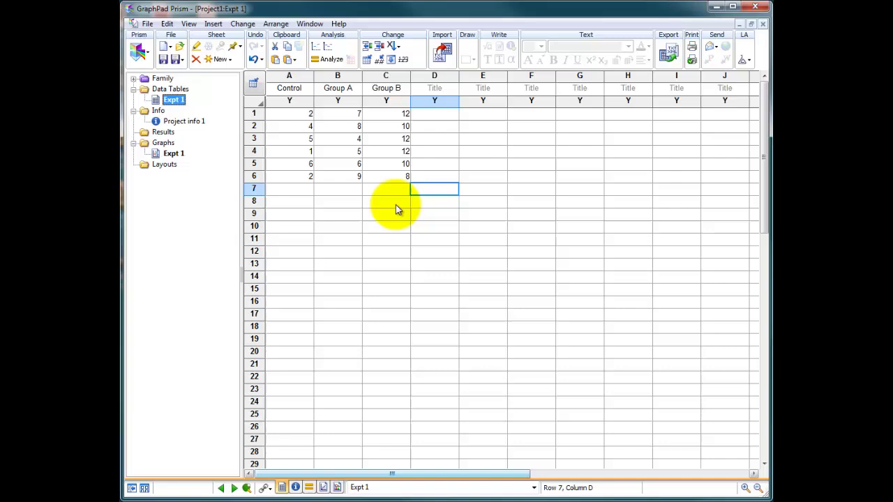
# Review the six Control, Group A and Group B values by selecting their cells and columns.
pyautogui.click(297, 112)
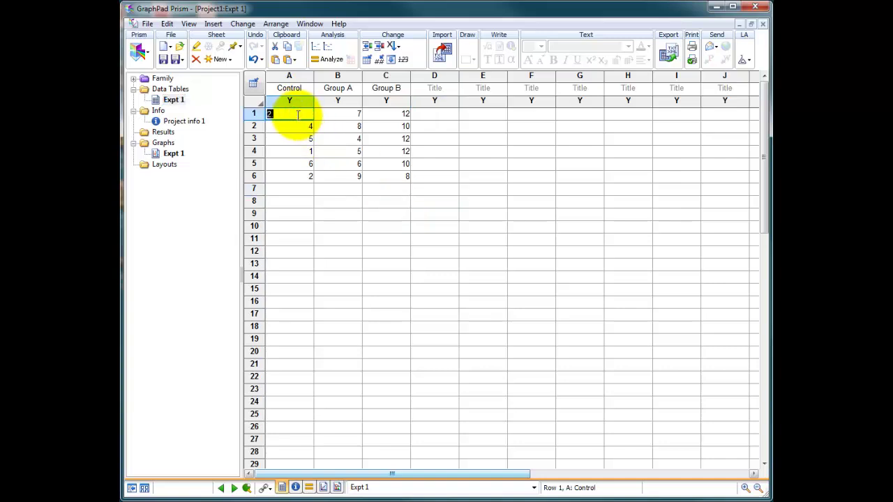
pyautogui.click(336, 114)
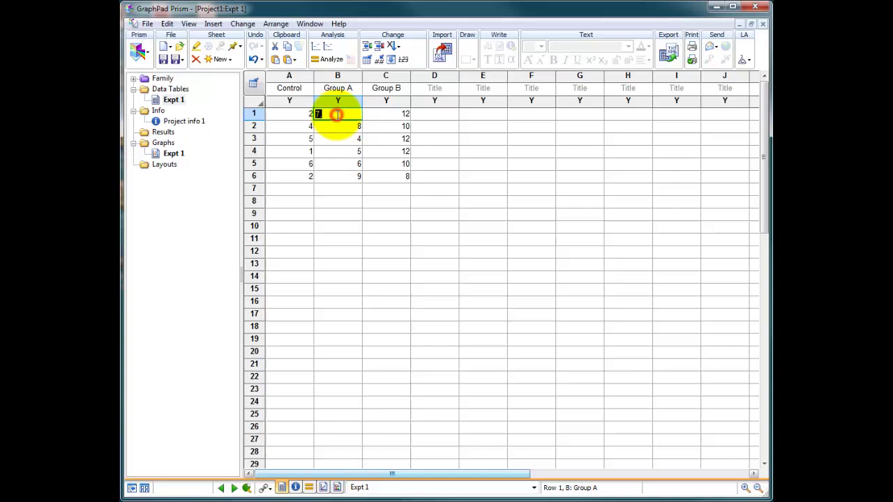
pyautogui.click(386, 117)
pyautogui.click(302, 126)
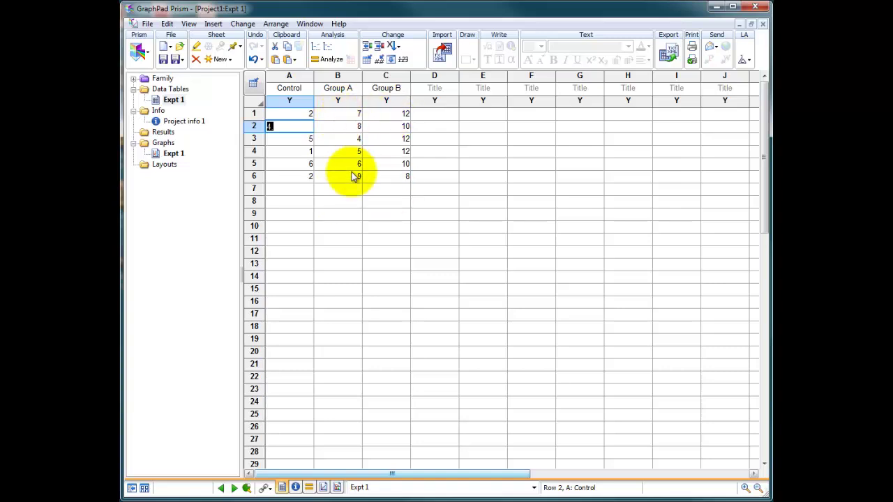
pyautogui.click(430, 177)
pyautogui.moveTo(296, 113); pyautogui.dragTo(339, 117)
pyautogui.moveTo(398, 115); pyautogui.dragTo(401, 190)
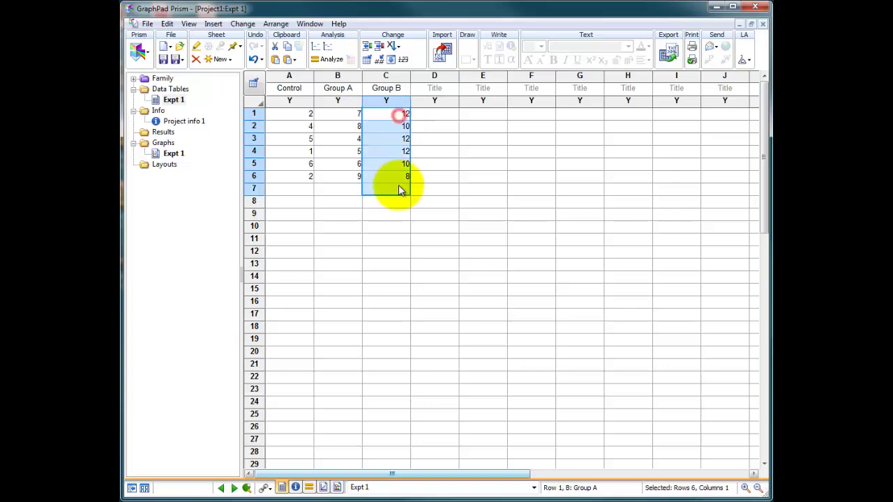
pyautogui.click(430, 165)
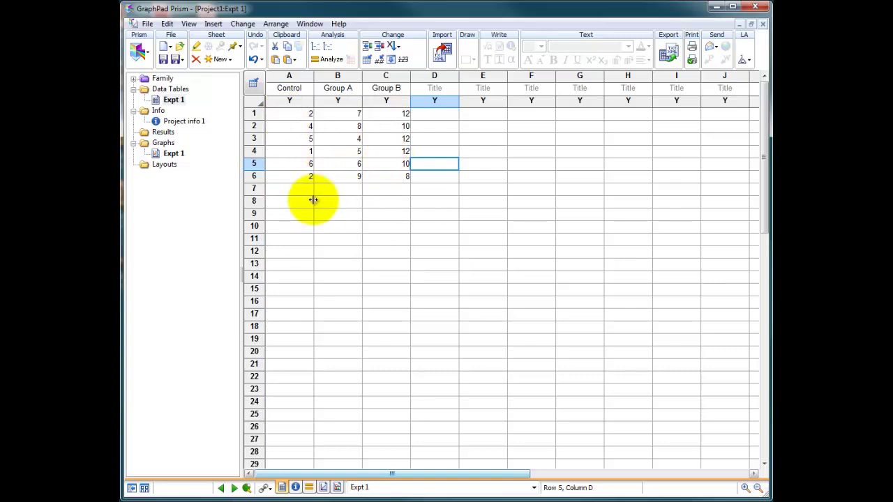
# Bring up the Analyze Data dialog, keeping built-in analyses as the source.
pyautogui.click(326, 60)
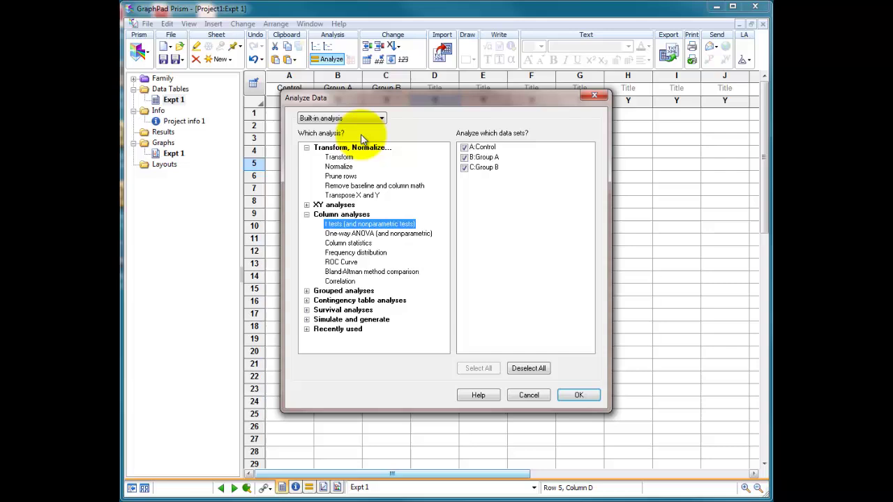
pyautogui.moveTo(415, 101); pyautogui.dragTo(410, 90)
pyautogui.click(376, 107)
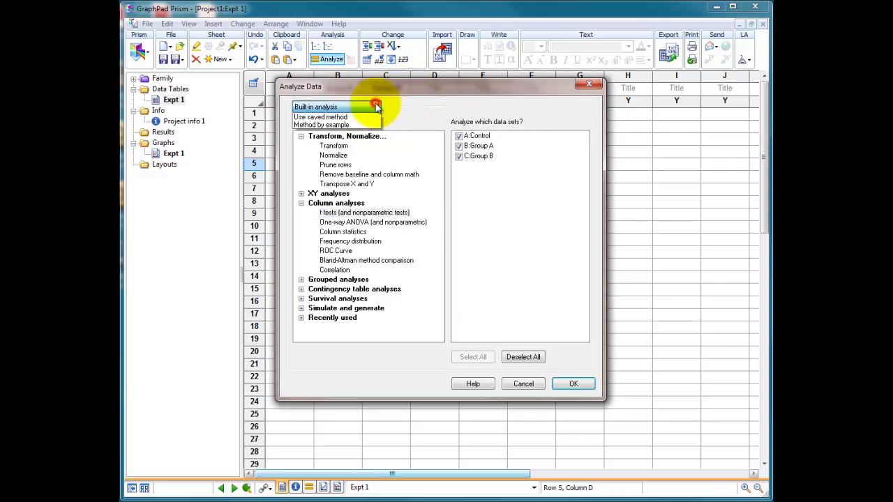
pyautogui.click(359, 117)
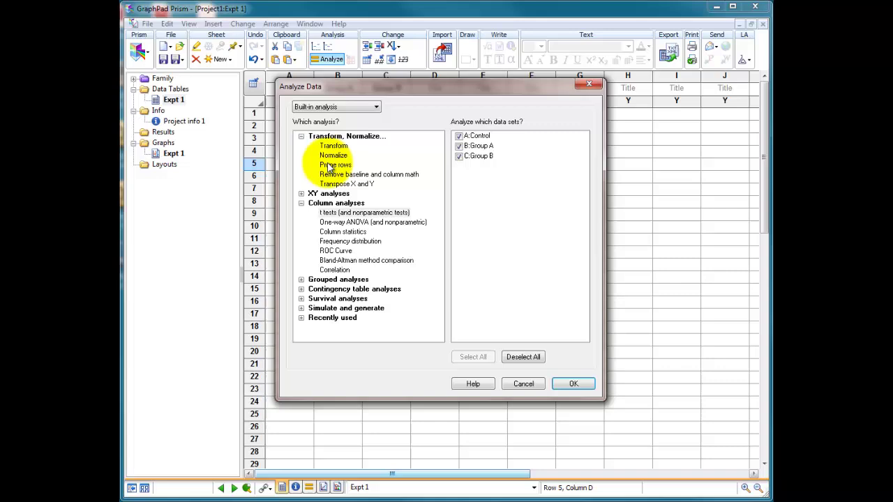
pyautogui.click(300, 194)
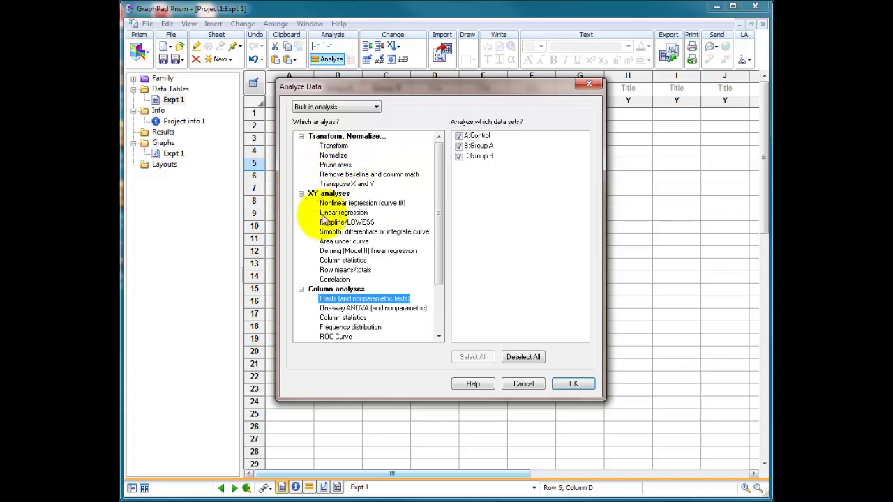
pyautogui.click(301, 193)
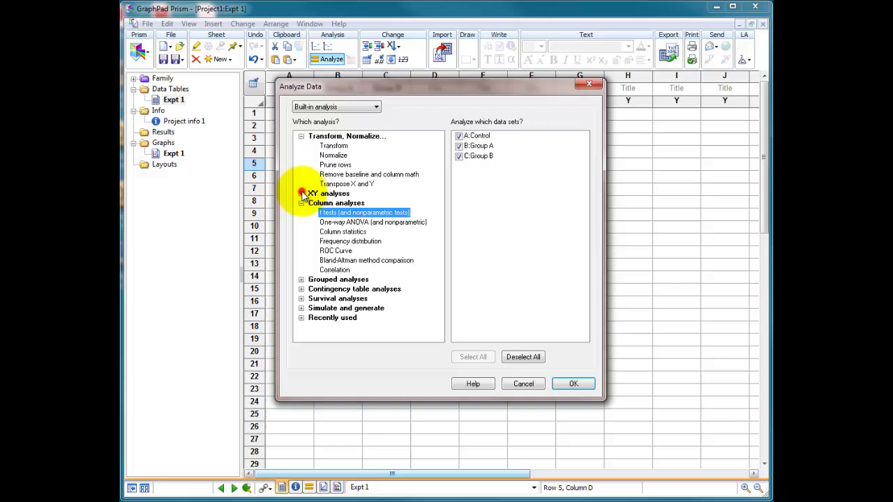
# Choose One-way ANOVA (and nonparametric) from Column analyses and confirm it.
pyautogui.click(338, 224)
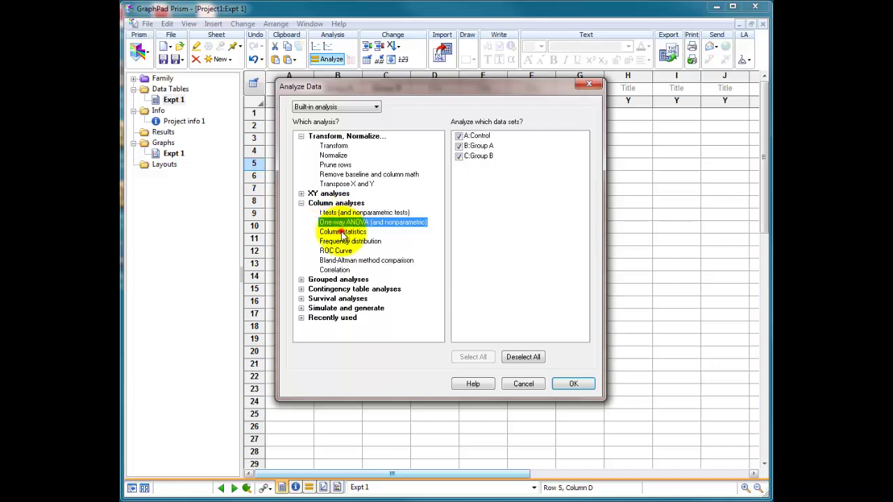
pyautogui.click(342, 232)
pyautogui.click(346, 241)
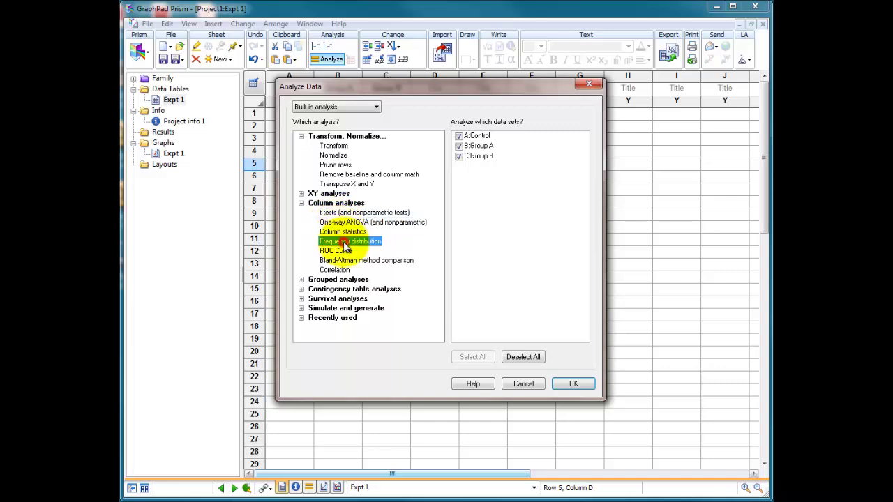
pyautogui.click(336, 250)
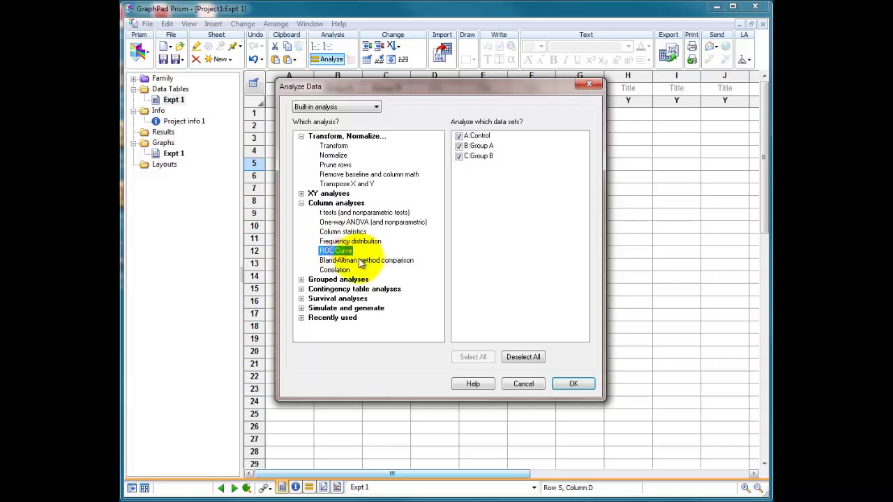
pyautogui.click(342, 260)
pyautogui.click(339, 270)
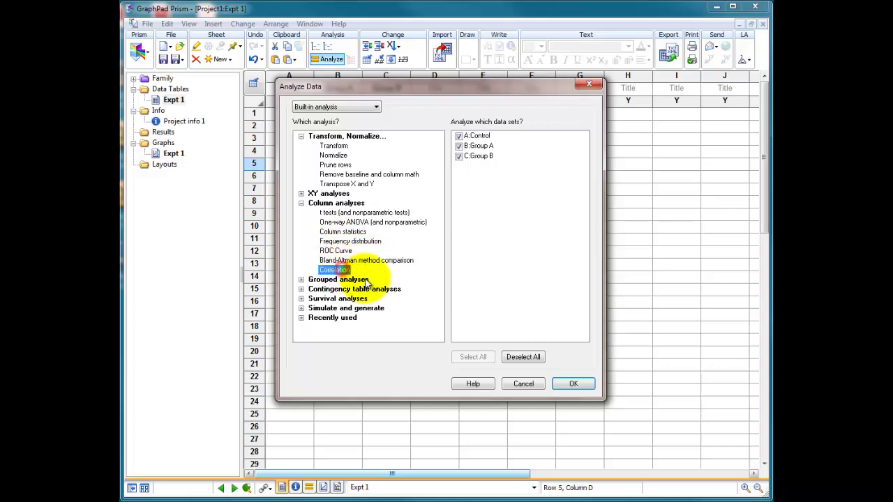
pyautogui.click(335, 222)
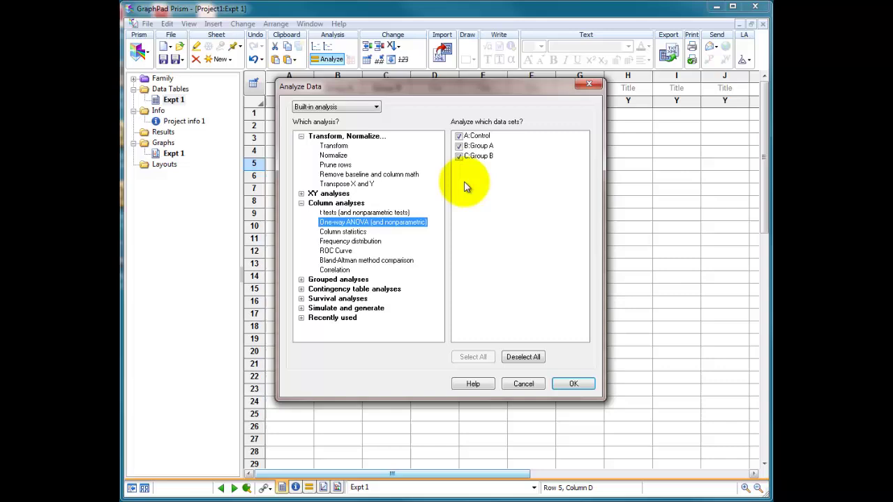
pyautogui.click(573, 384)
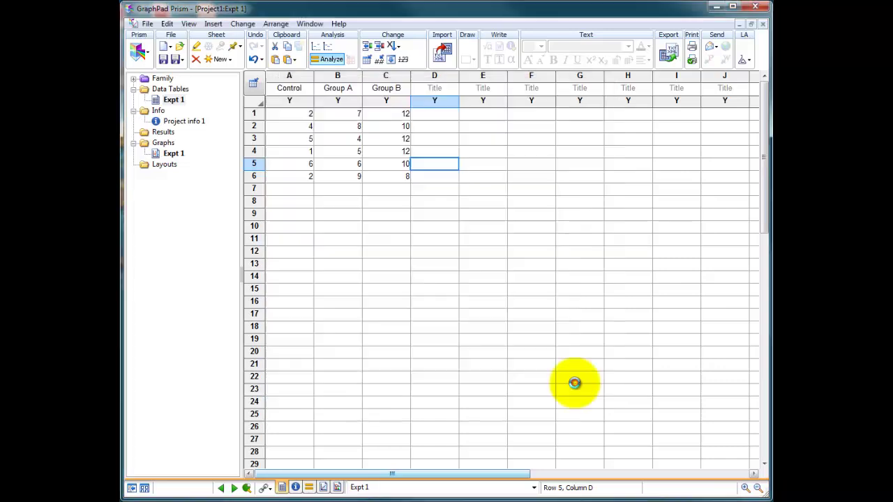
# Set the post test to Tukey's comparison of all pairs of columns, keeping alpha 0.05.
pyautogui.moveTo(320, 118); pyautogui.dragTo(401, 137)
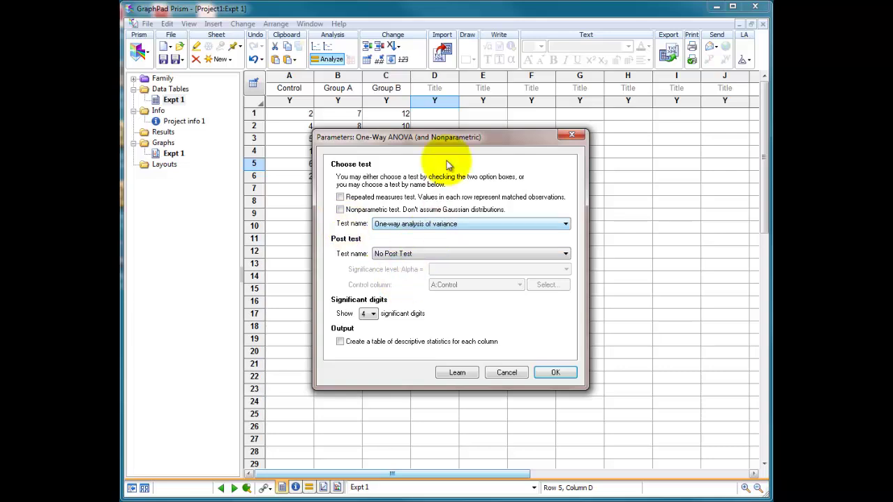
pyautogui.moveTo(445, 137); pyautogui.dragTo(452, 247)
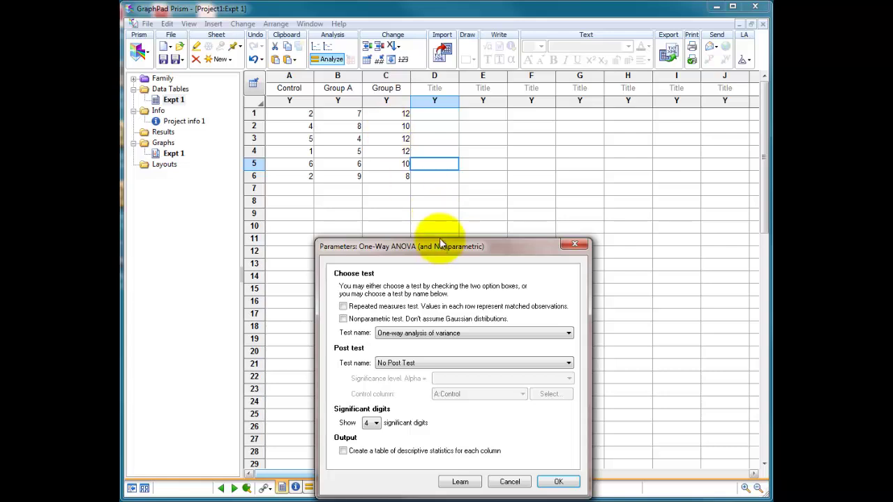
pyautogui.moveTo(439, 243); pyautogui.dragTo(439, 159)
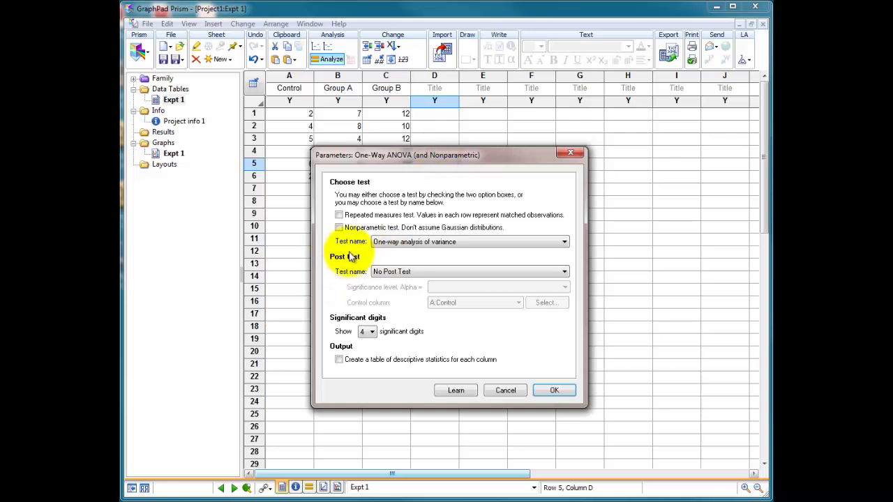
pyautogui.click(405, 273)
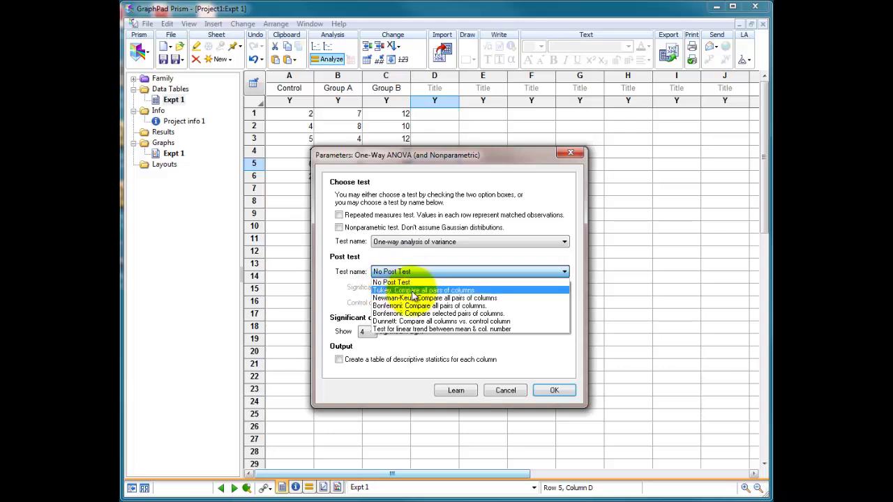
pyautogui.click(439, 290)
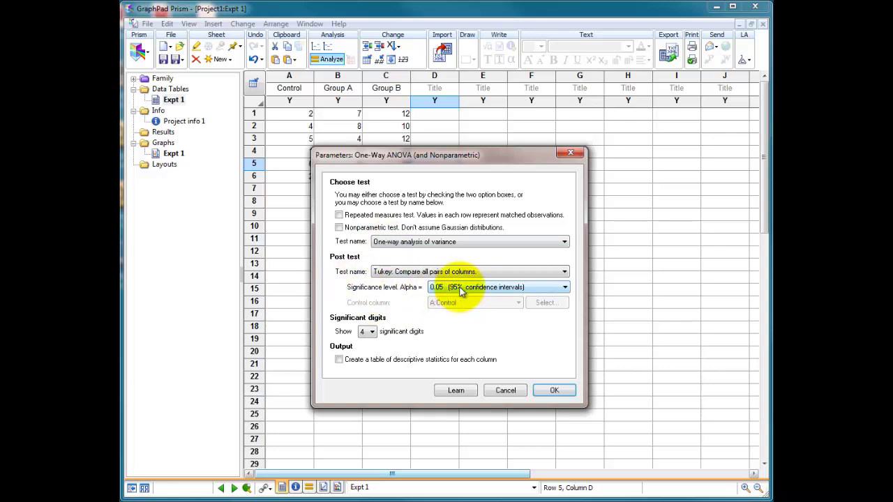
# Run the ANOVA and review the results: F 24.27 with all three Tukey pairs significant.
pyautogui.click(548, 393)
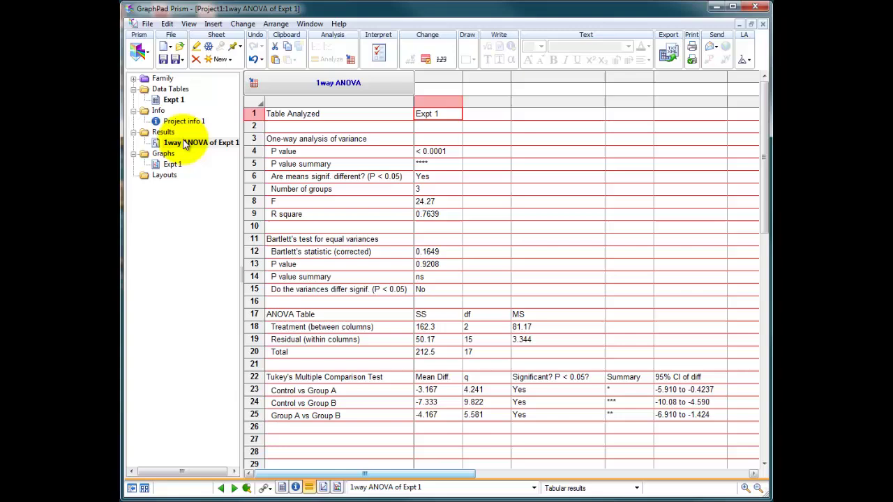
pyautogui.moveTo(171, 149); pyautogui.dragTo(258, 145)
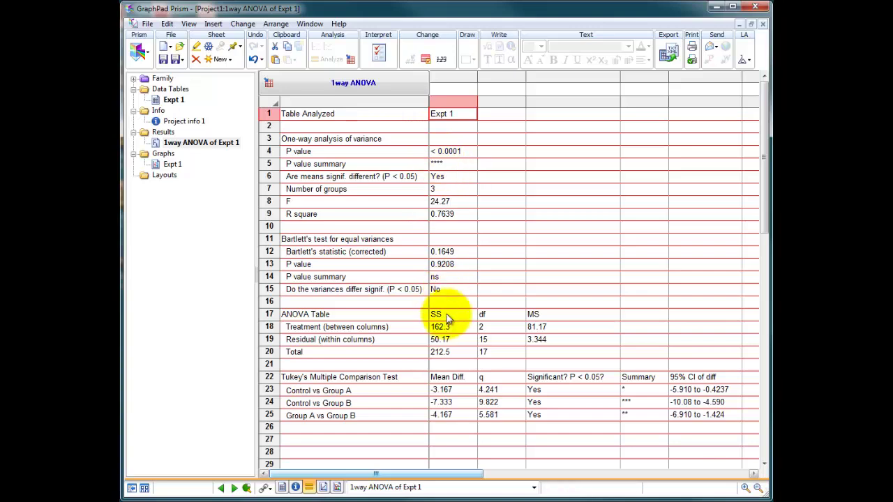
pyautogui.scroll(-2, 448, 322)
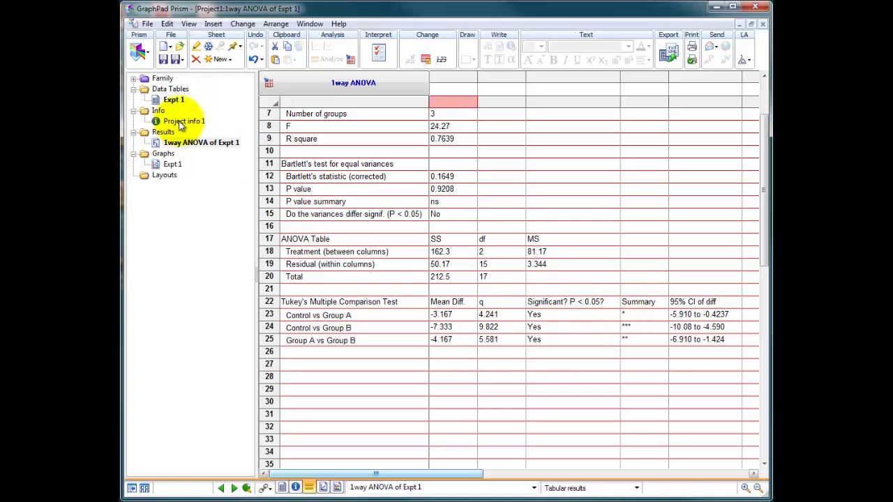
# Open the Expt 1 bar graph and place a * label just above Group A's error bar.
pyautogui.moveTo(174, 170)
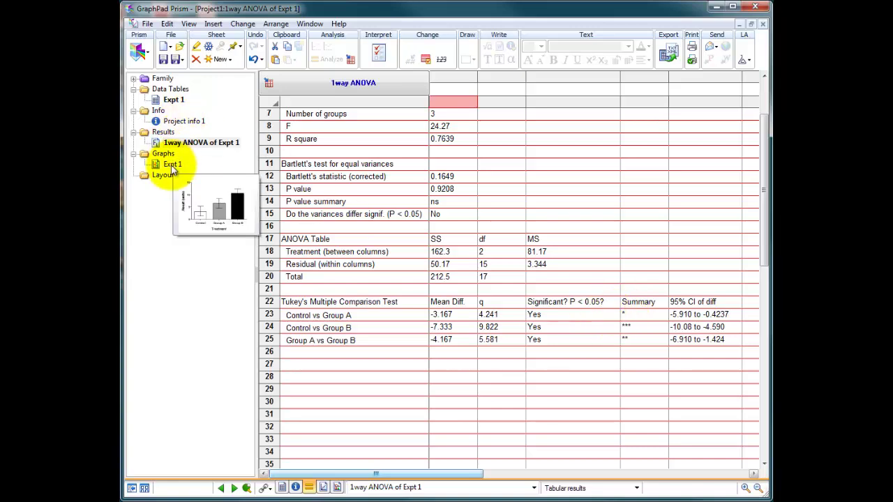
pyautogui.click(172, 166)
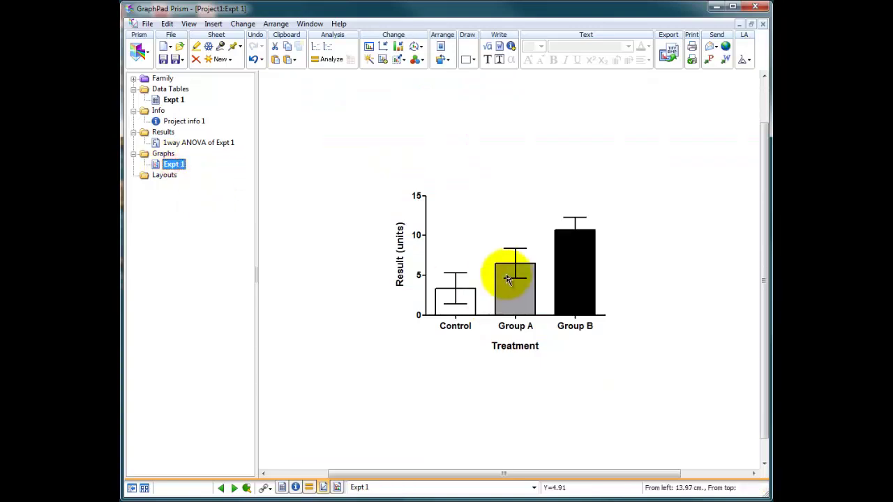
pyautogui.moveTo(516, 275)
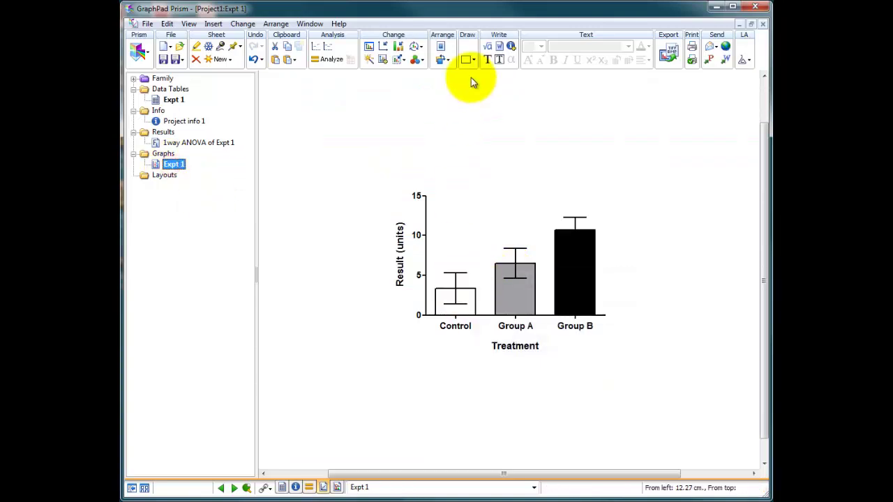
pyautogui.click(487, 59)
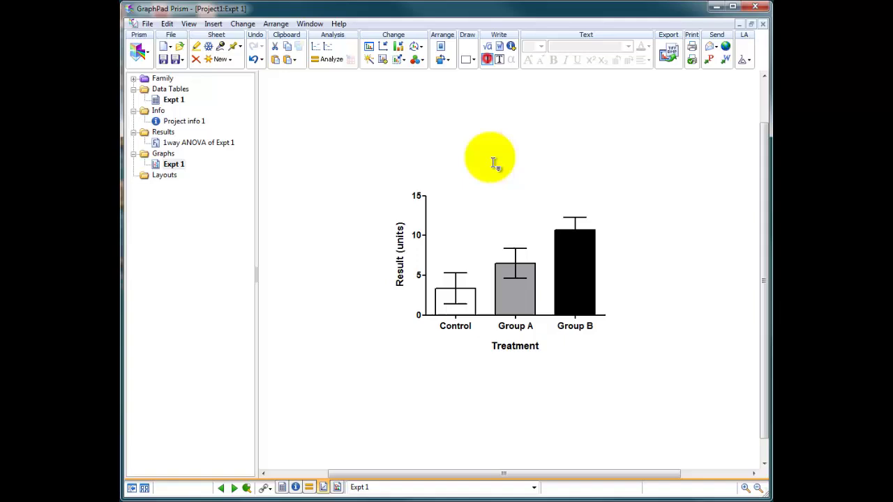
pyautogui.click(509, 223)
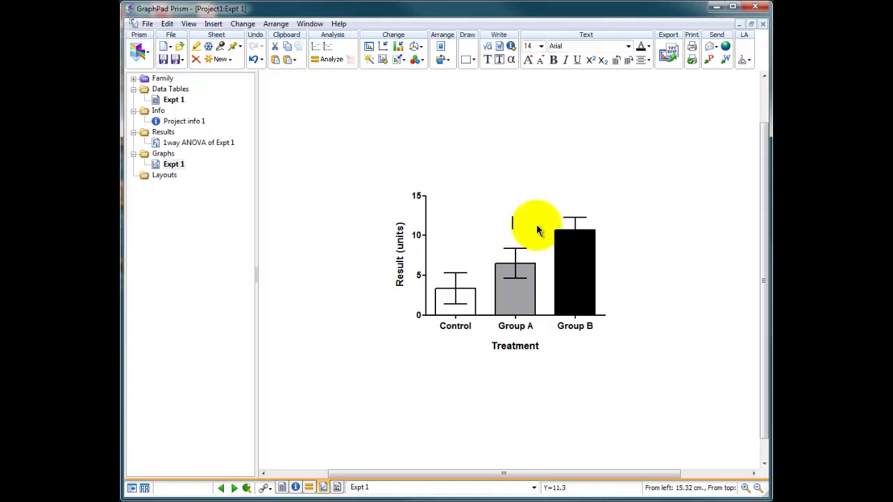
pyautogui.click(513, 222)
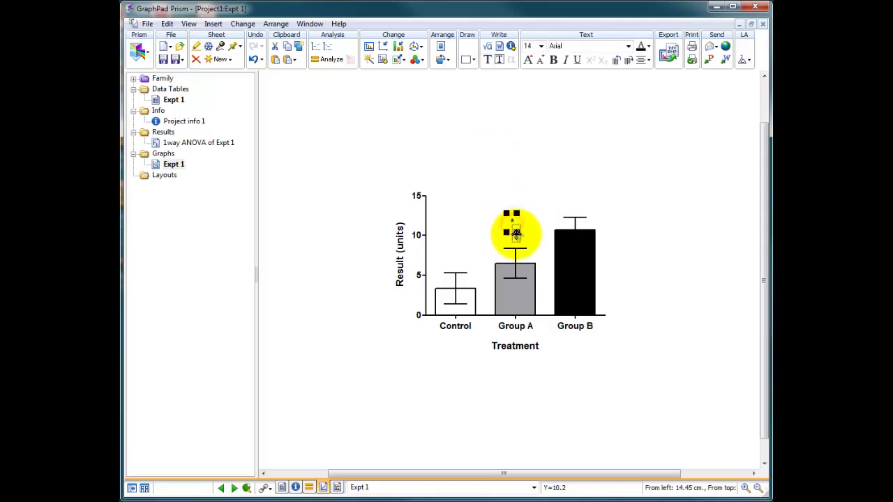
pyautogui.moveTo(514, 233); pyautogui.dragTo(519, 243)
# Add a *** label positioned just above Group B's error bar.
pyautogui.click(486, 59)
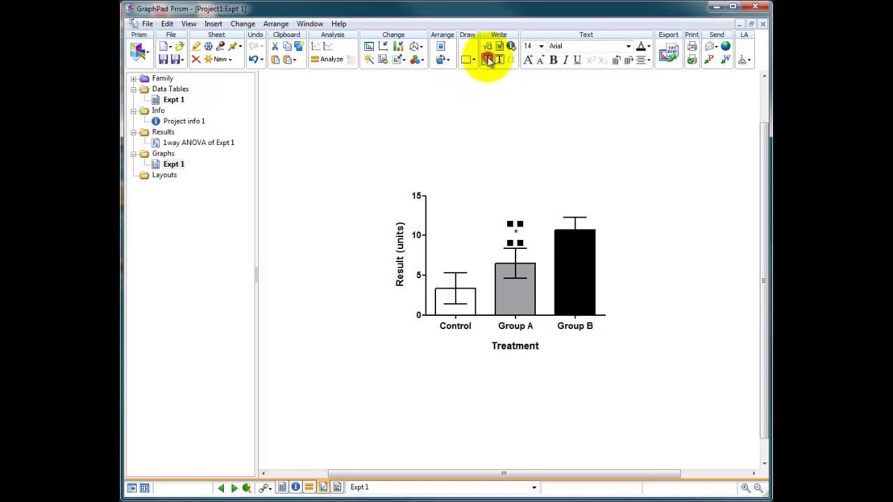
pyautogui.click(569, 198)
pyautogui.write('*')
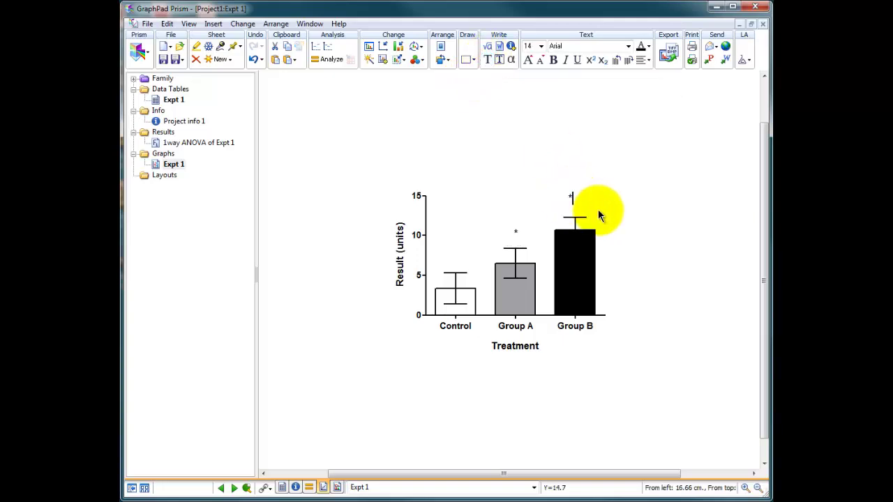
pyautogui.click(604, 210)
pyautogui.moveTo(574, 195); pyautogui.dragTo(574, 201)
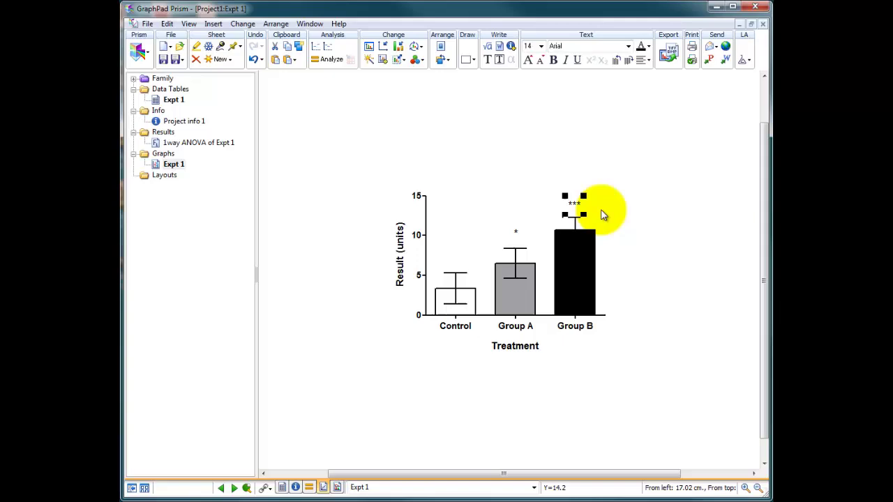
pyautogui.click(619, 213)
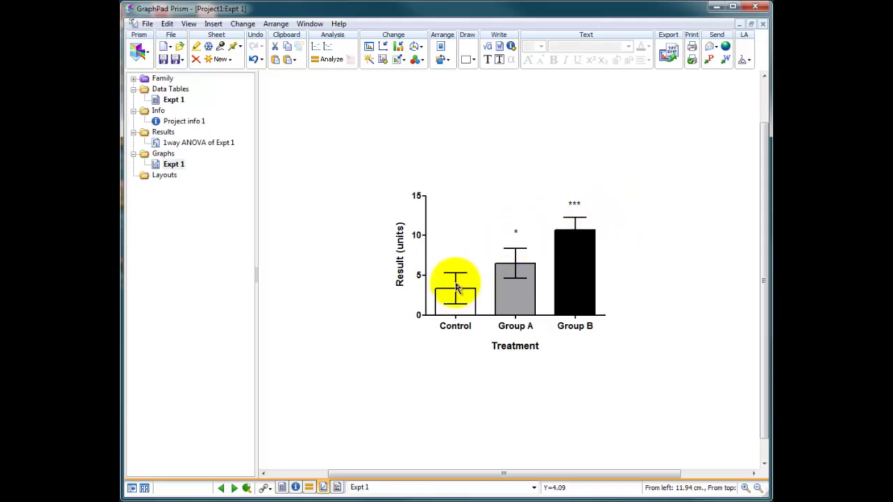
pyautogui.moveTo(454, 286)
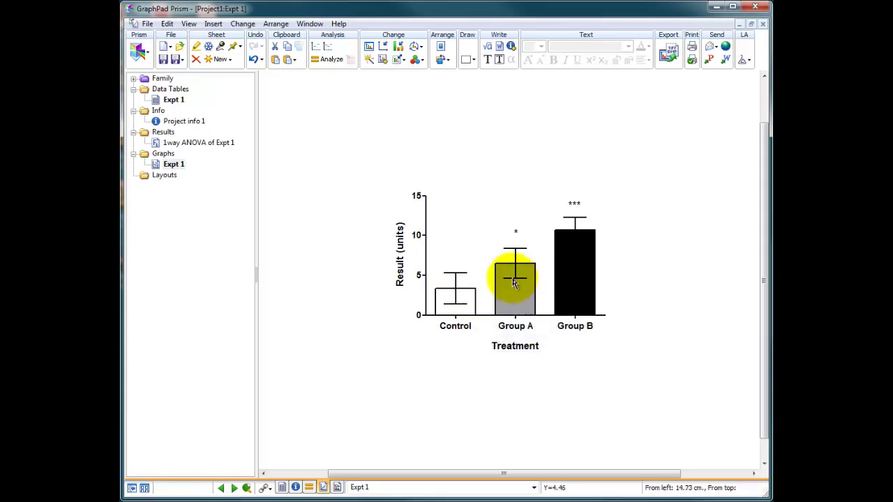
pyautogui.moveTo(578, 279)
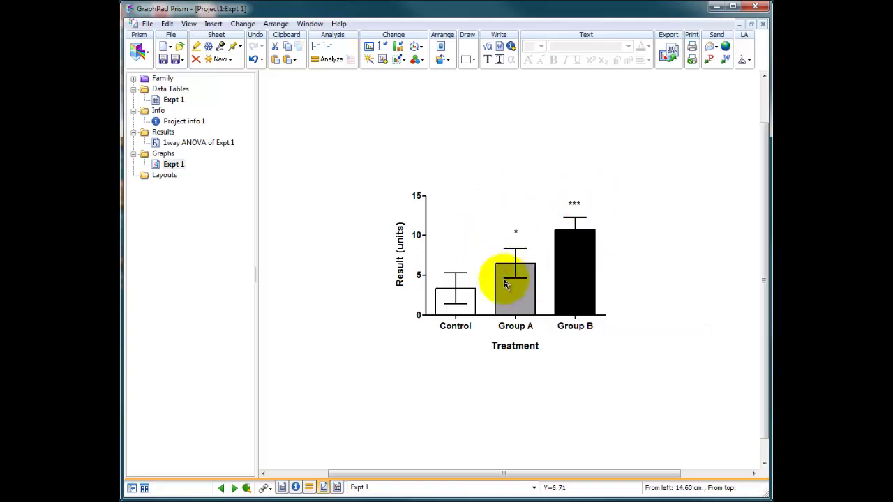
# Draw a capped horizontal line above the bars spanning Group A to Group B.
pyautogui.click(474, 61)
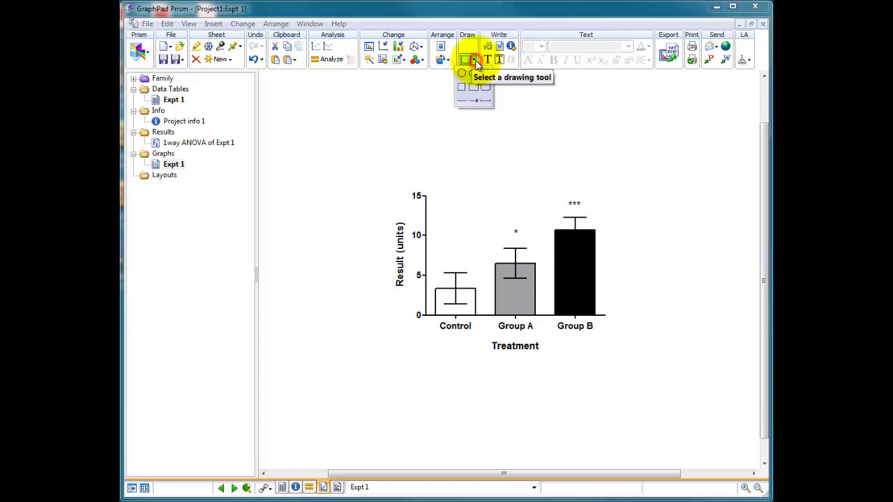
pyautogui.click(486, 101)
pyautogui.moveTo(513, 180); pyautogui.dragTo(572, 179)
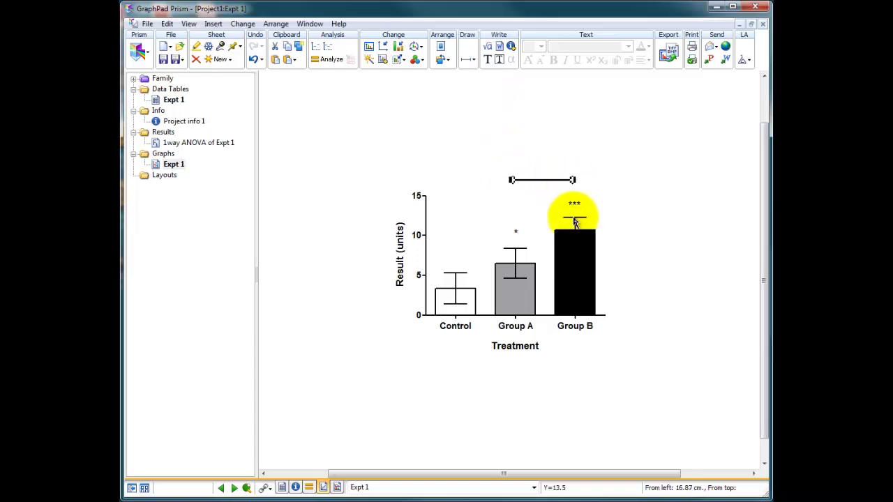
# Format the line as a 1 pt bracket with cap-style heads at both ends.
pyautogui.doubleClick(552, 181)
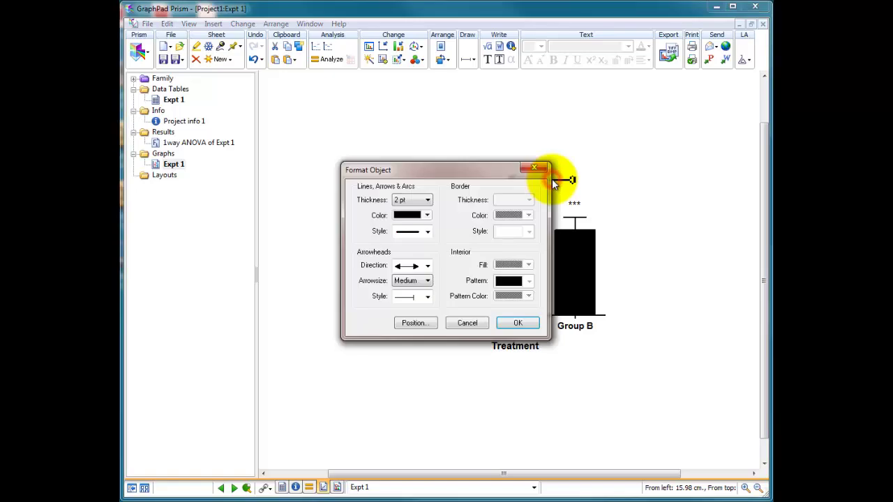
pyautogui.click(428, 200)
pyautogui.click(419, 222)
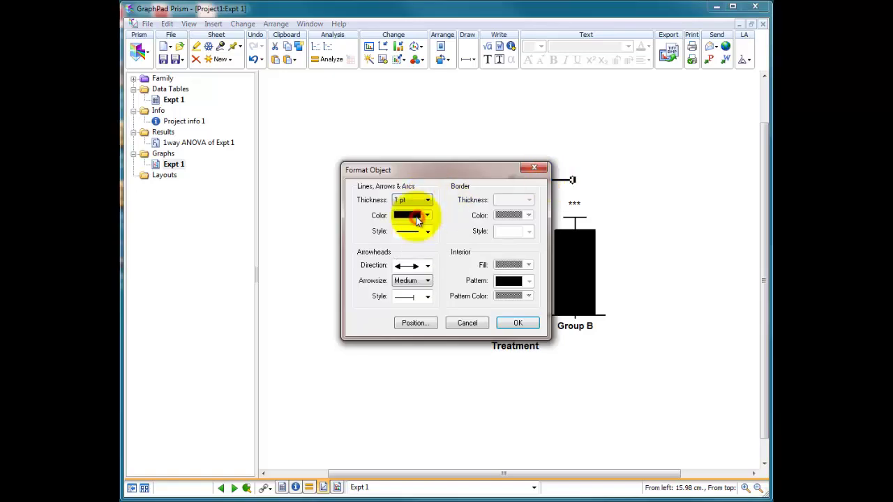
pyautogui.click(426, 265)
pyautogui.click(411, 315)
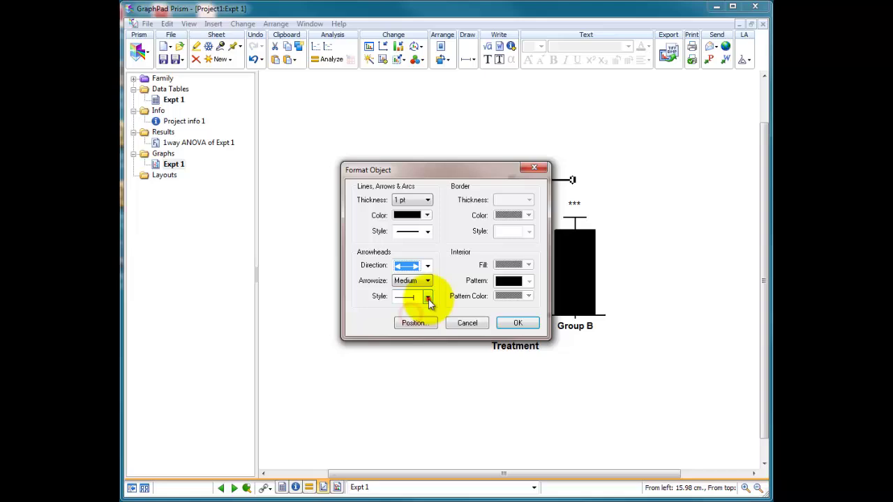
pyautogui.click(427, 297)
pyautogui.click(419, 338)
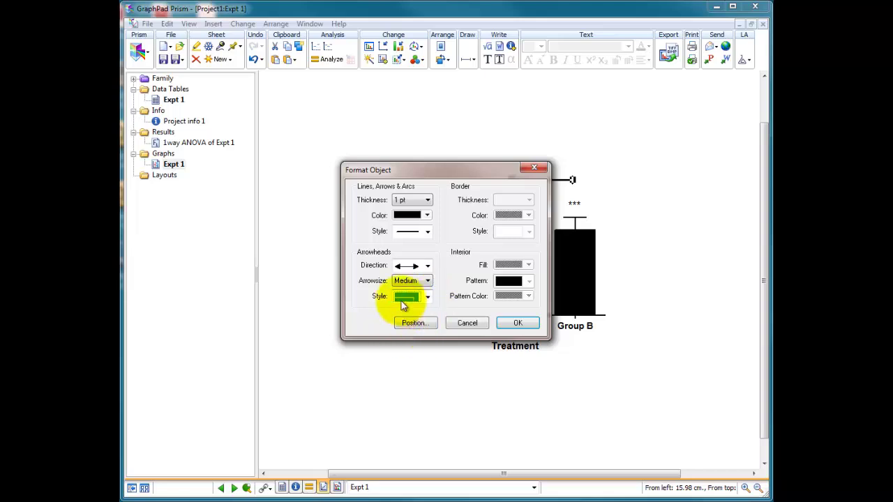
pyautogui.click(516, 322)
# Add a ** text label centred above the Group A–Group B bracket.
pyautogui.click(619, 207)
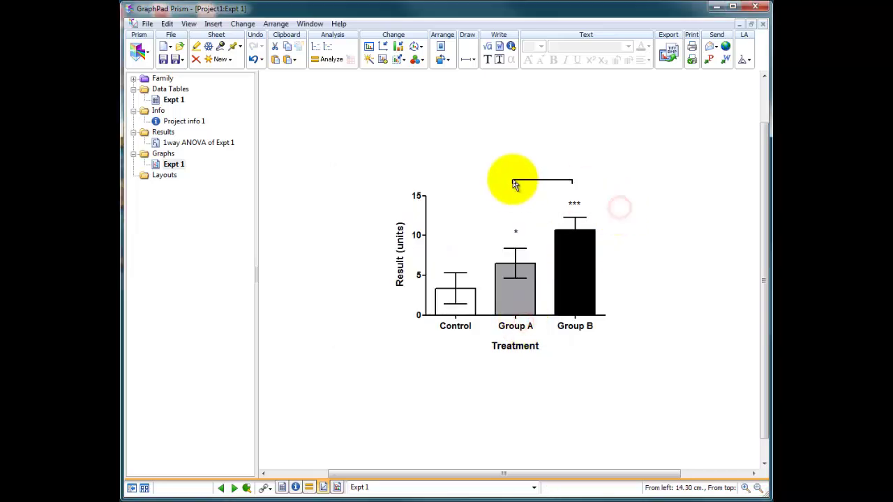
pyautogui.click(488, 59)
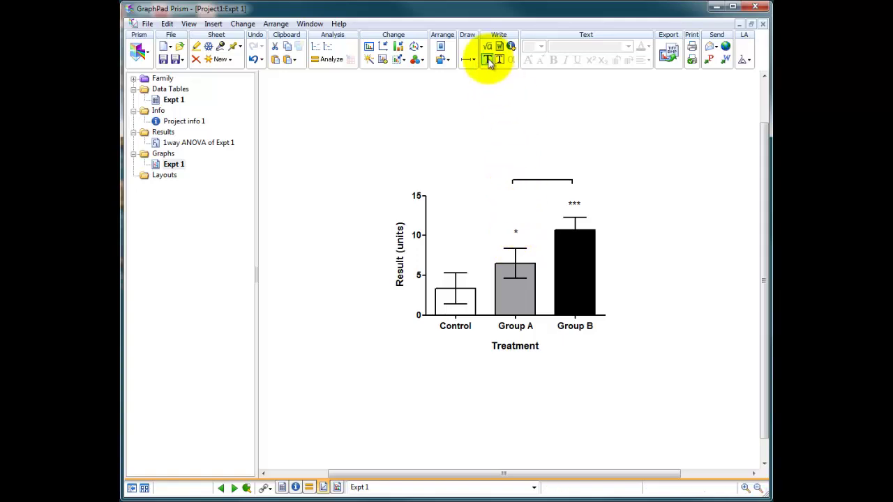
pyautogui.click(535, 168)
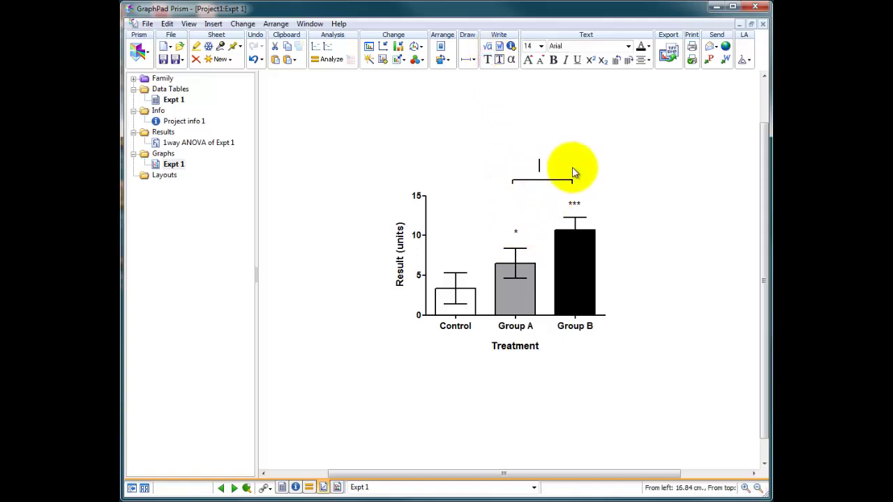
pyautogui.write('**')
pyautogui.click(598, 160)
pyautogui.moveTo(541, 175); pyautogui.dragTo(547, 188)
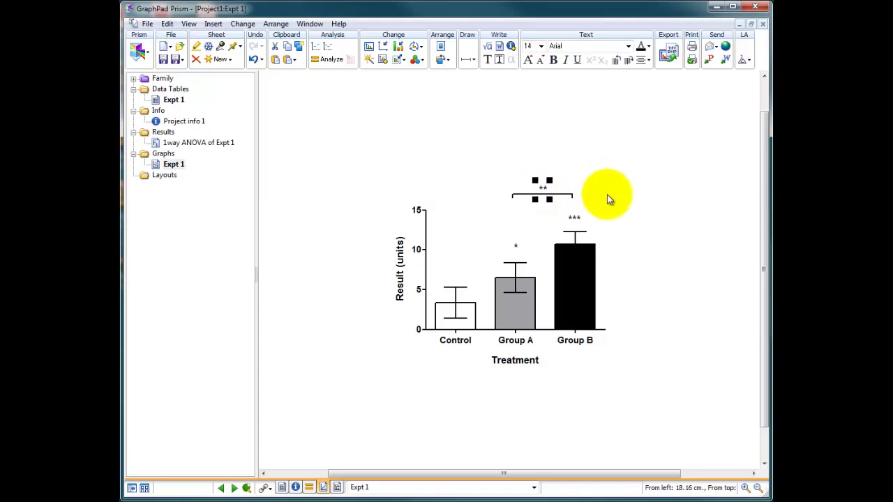
# Nudge the bracket, ** label and star labels slightly lower, just above the bars.
pyautogui.moveTo(600, 174); pyautogui.dragTo(488, 209)
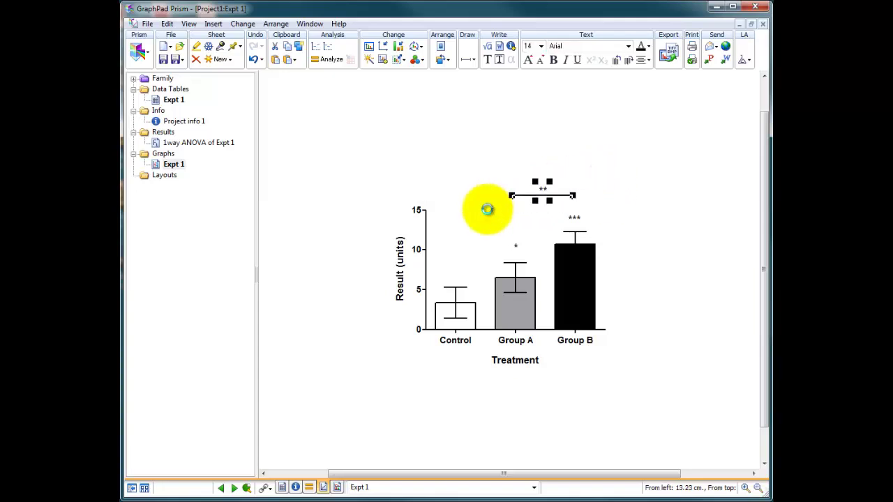
pyautogui.press('Down')
pyautogui.press('Down')
pyautogui.press('Down')
pyautogui.moveTo(628, 170); pyautogui.dragTo(485, 227)
pyautogui.press('Down')
pyautogui.press('Down')
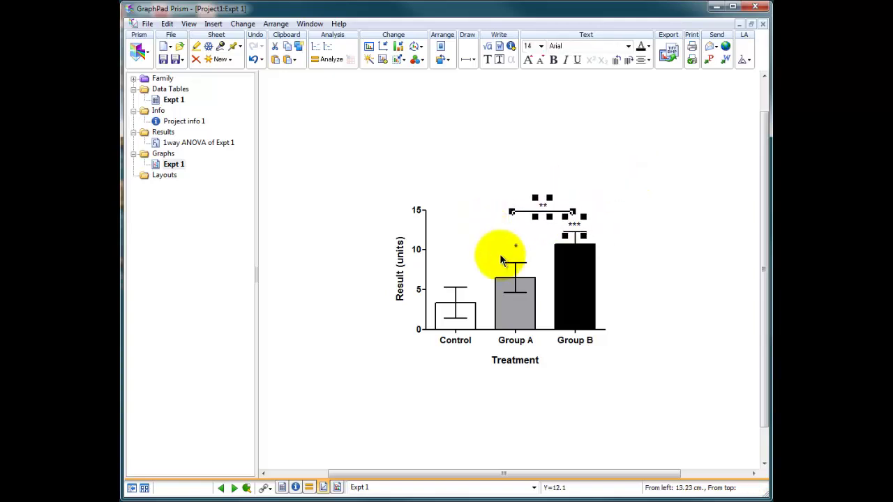
pyautogui.click(516, 244)
pyautogui.press('Down')
pyautogui.press('Down')
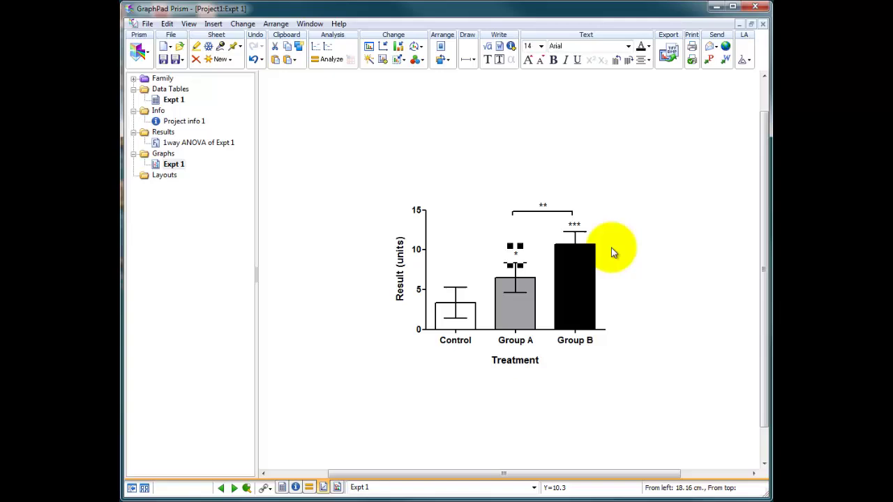
# Delete the ** label text above the bracket, leaving the single and triple stars intact.
pyautogui.click(634, 257)
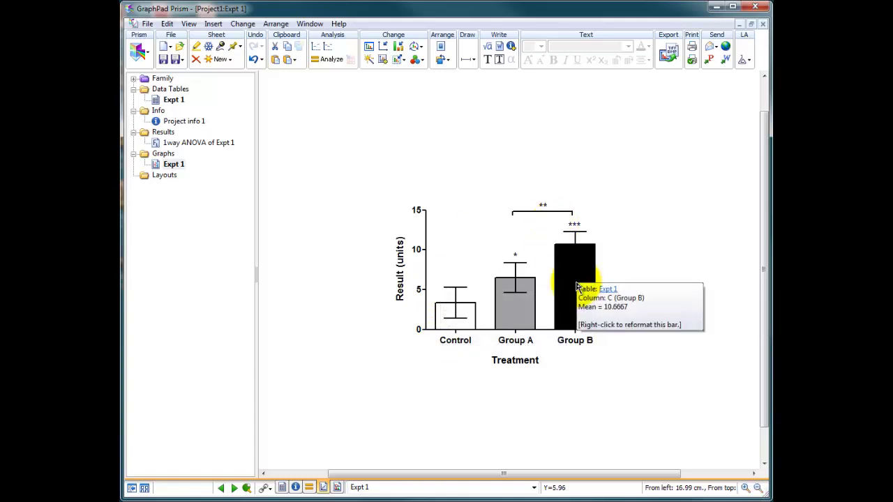
pyautogui.click(542, 204)
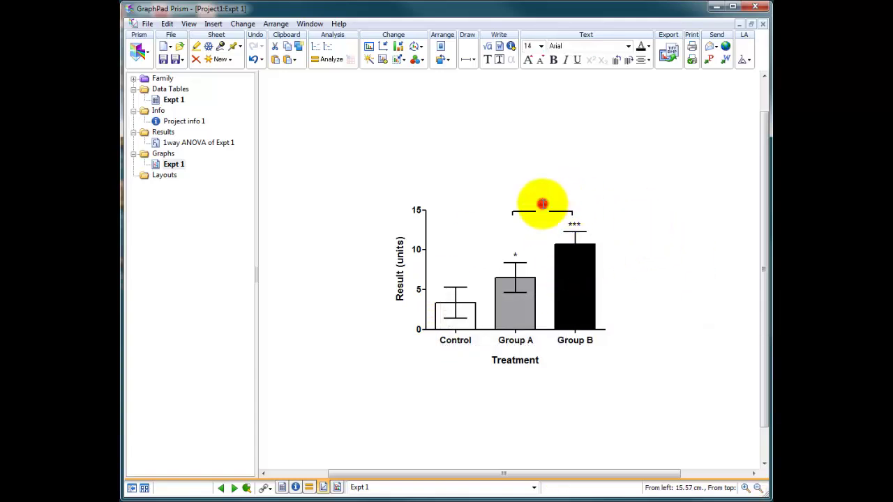
pyautogui.doubleClick(541, 203)
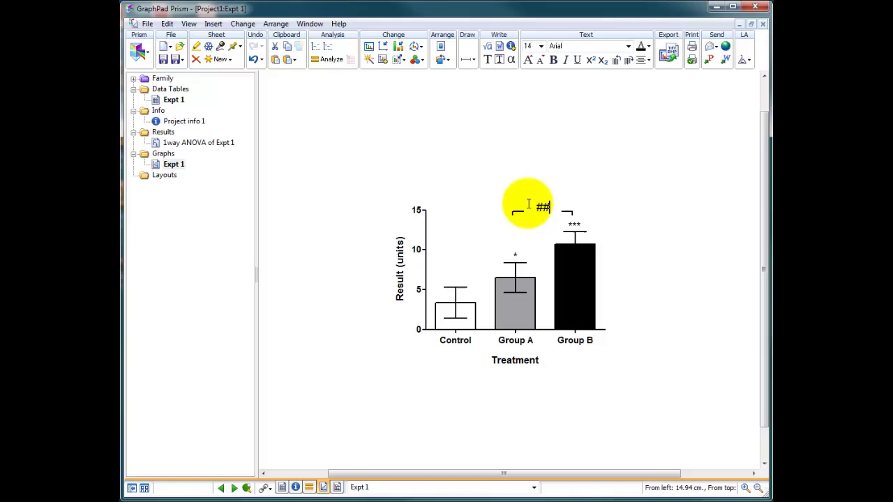
pyautogui.click(582, 200)
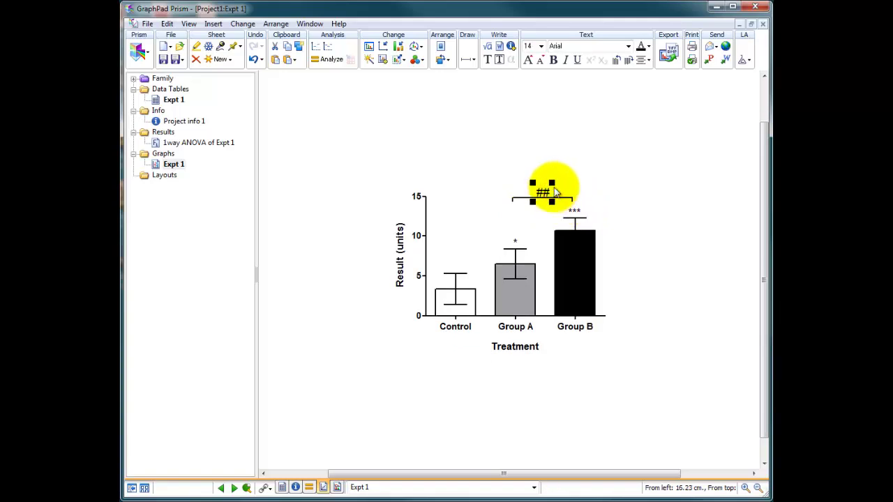
pyautogui.doubleClick(542, 191)
pyautogui.press('Delete')
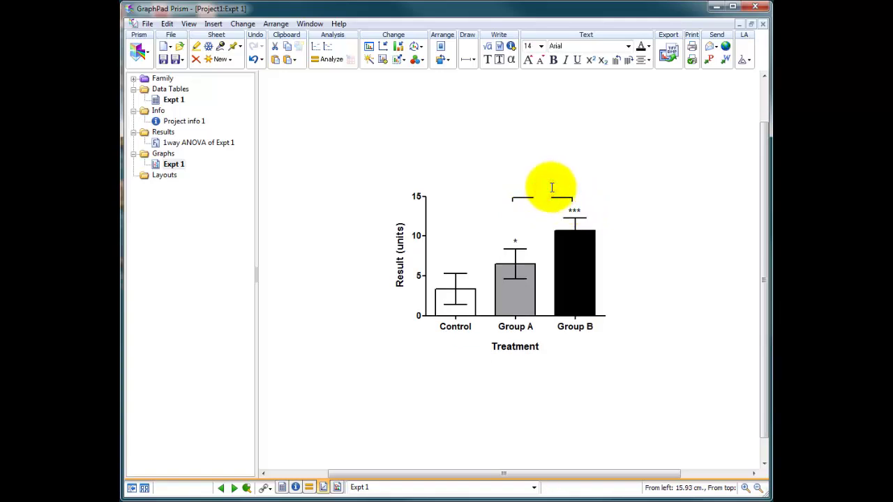
pyautogui.click(511, 60)
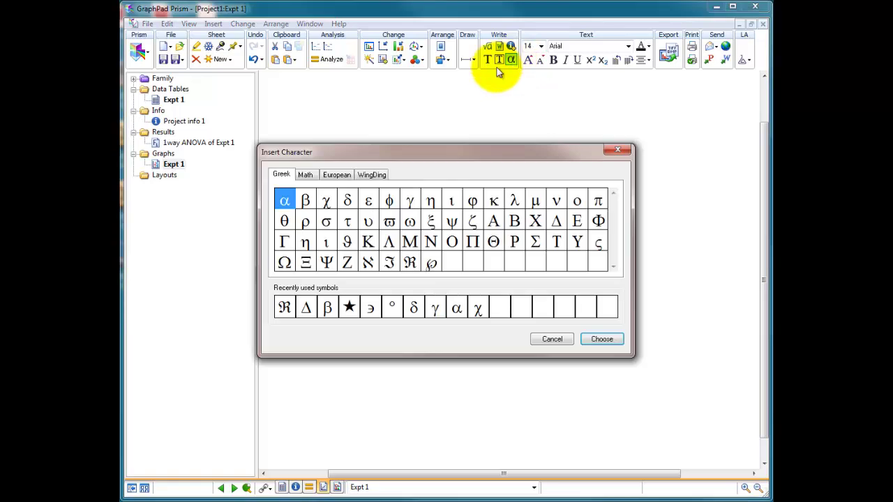
pyautogui.click(305, 176)
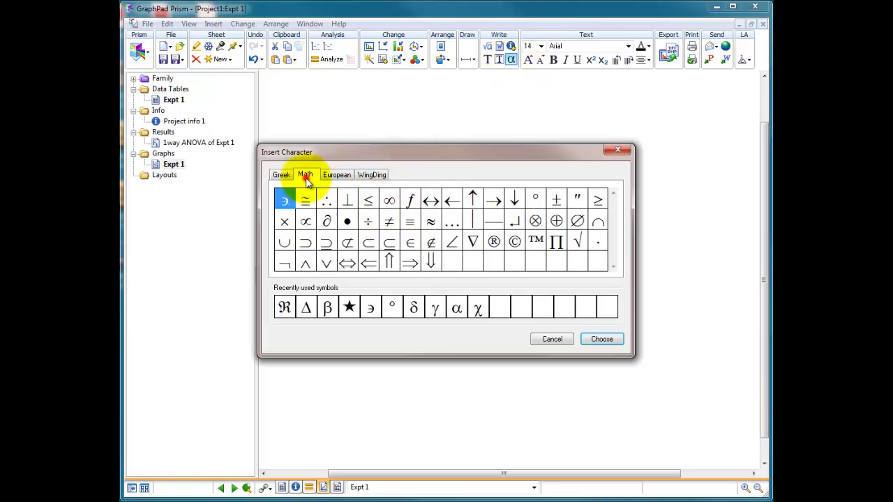
pyautogui.click(342, 177)
pyautogui.click(371, 175)
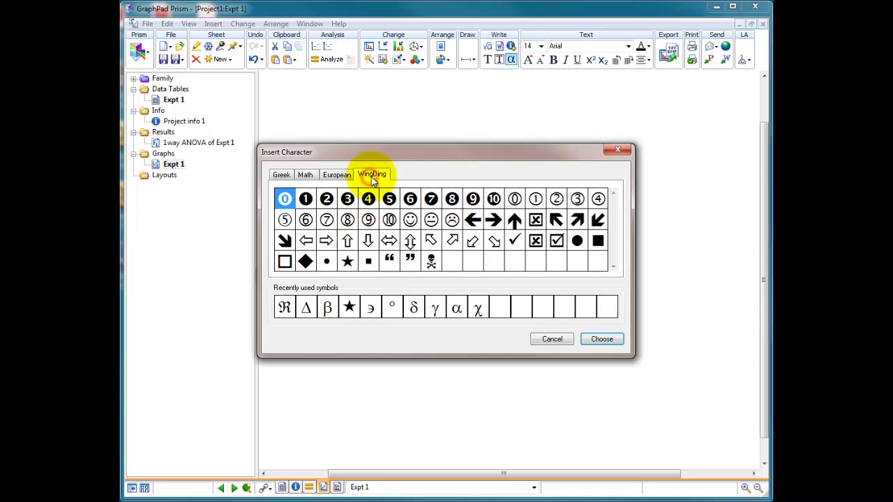
pyautogui.click(307, 177)
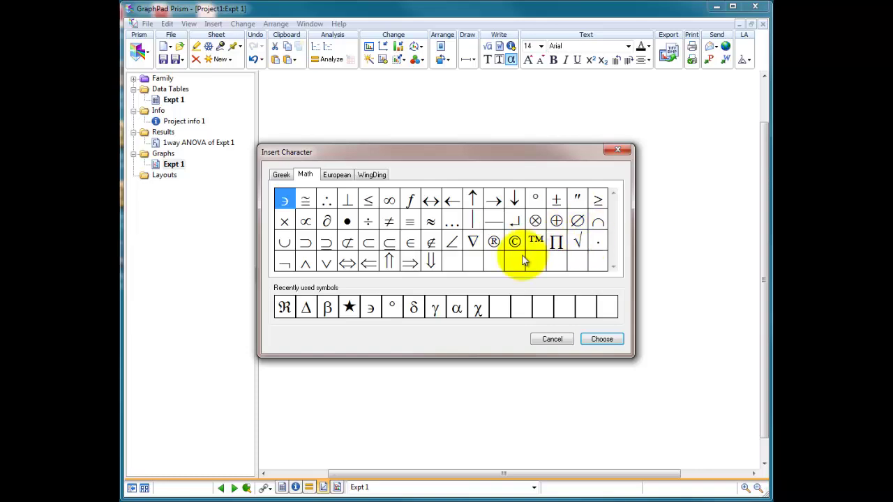
pyautogui.click(281, 175)
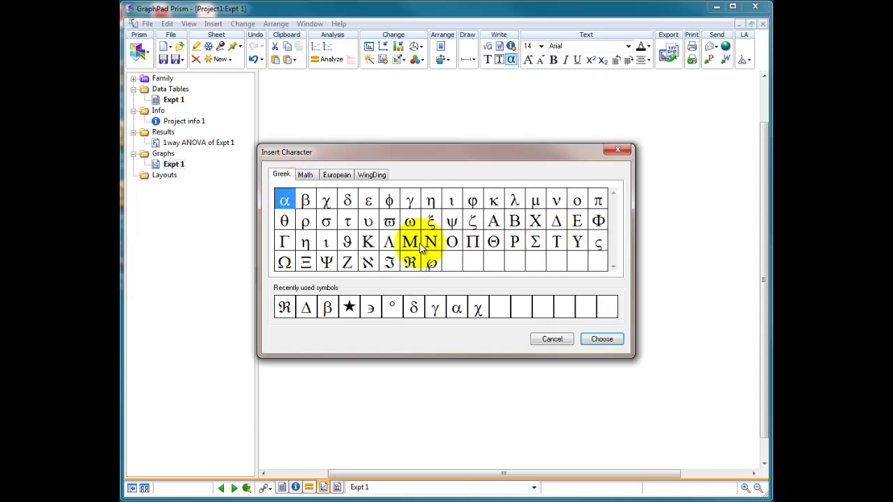
# Type a new ** label in the bracket gap and centre it above the Group A–Group B bracket.
pyautogui.click(552, 339)
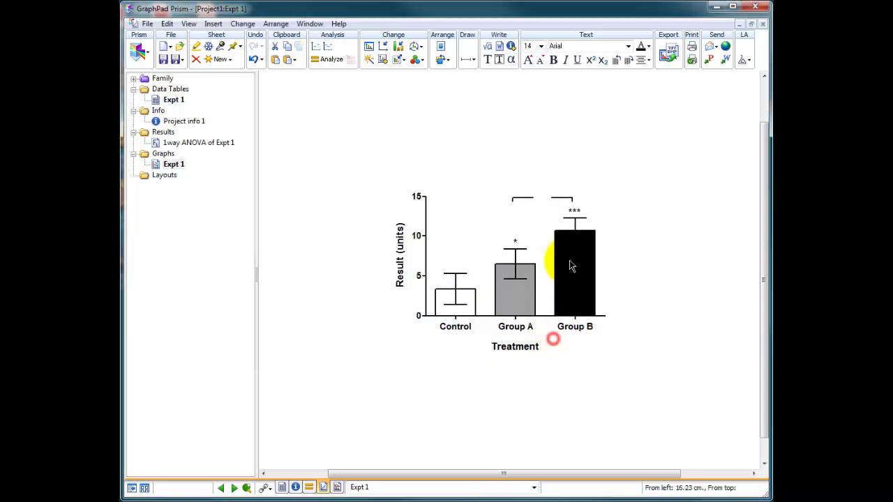
pyautogui.click(536, 195)
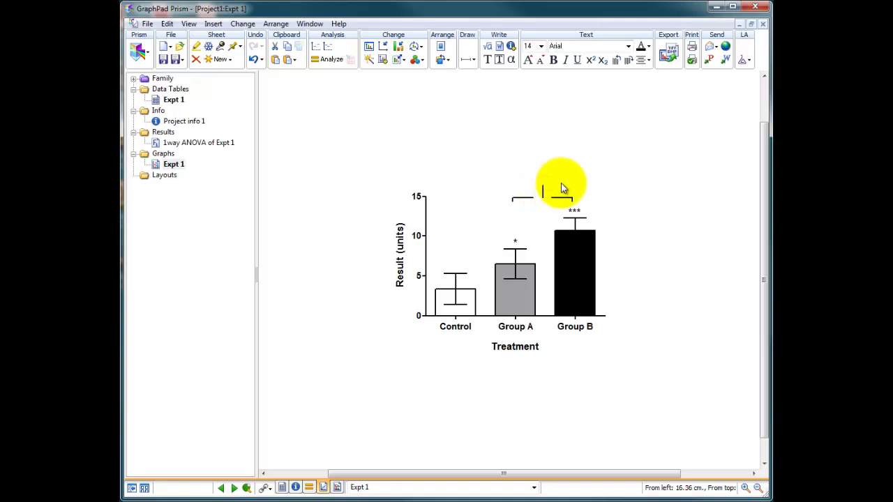
pyautogui.write('•')
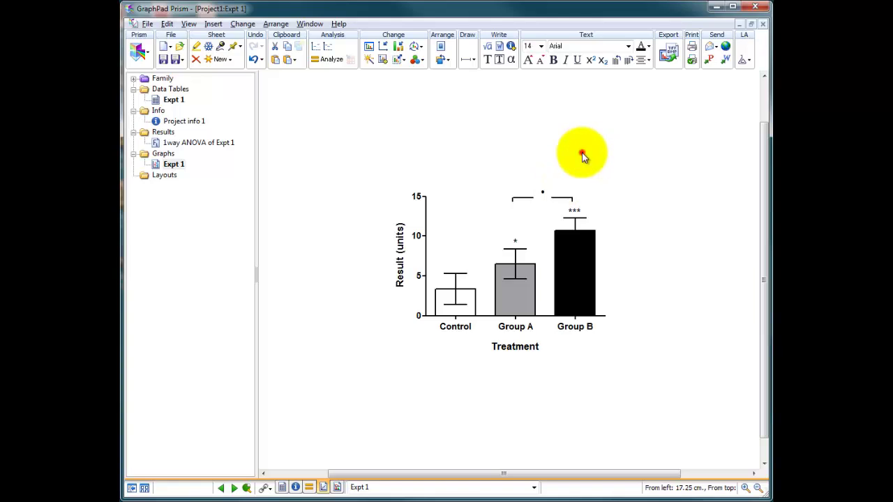
pyautogui.click(583, 156)
pyautogui.click(542, 193)
pyautogui.click(599, 188)
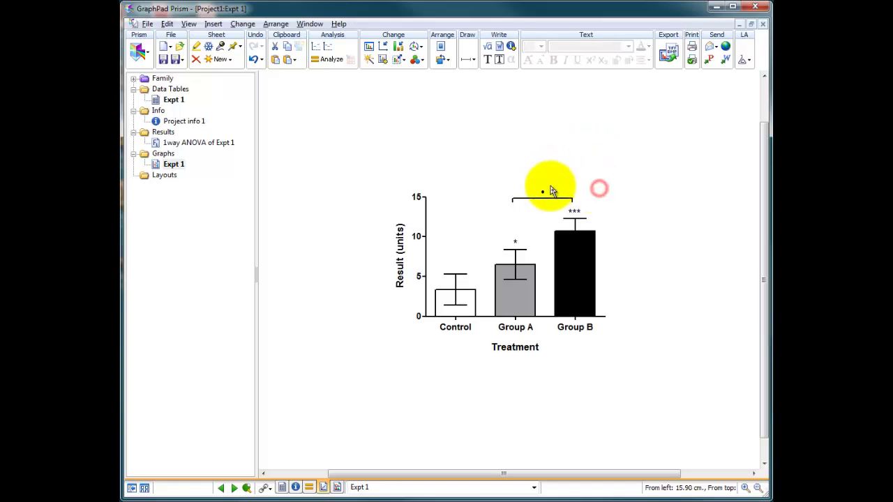
pyautogui.moveTo(544, 189); pyautogui.dragTo(558, 192)
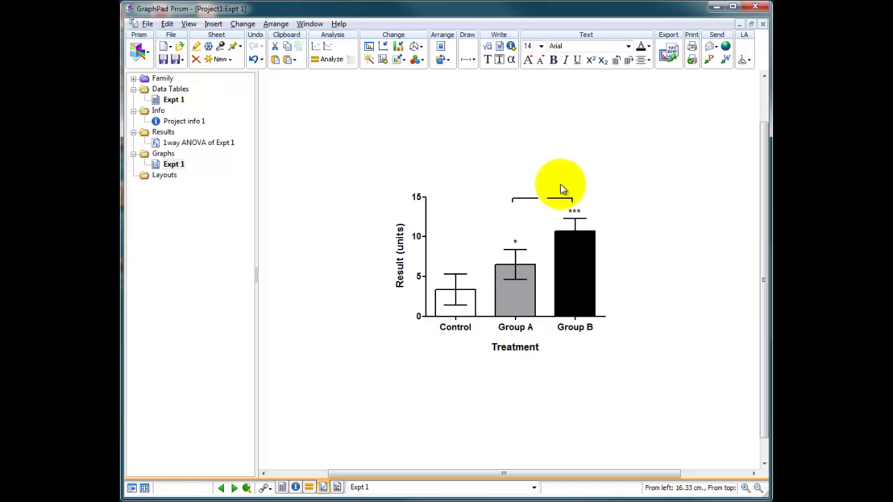
pyautogui.click(608, 176)
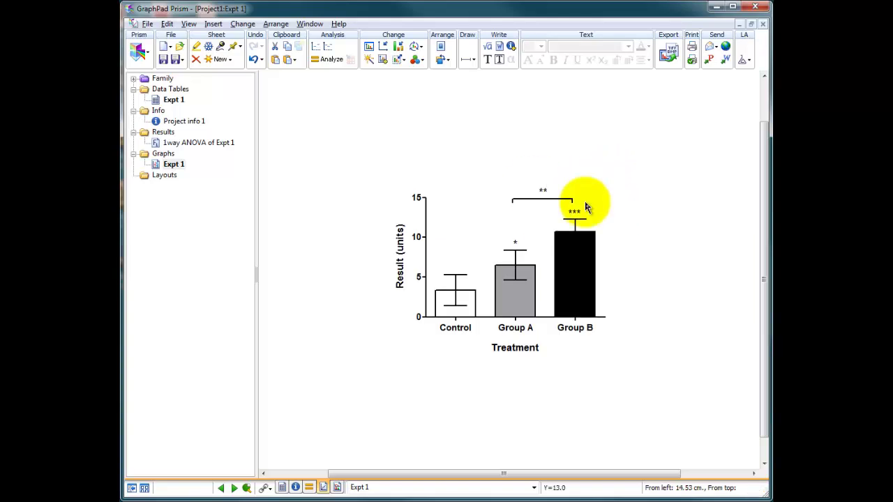